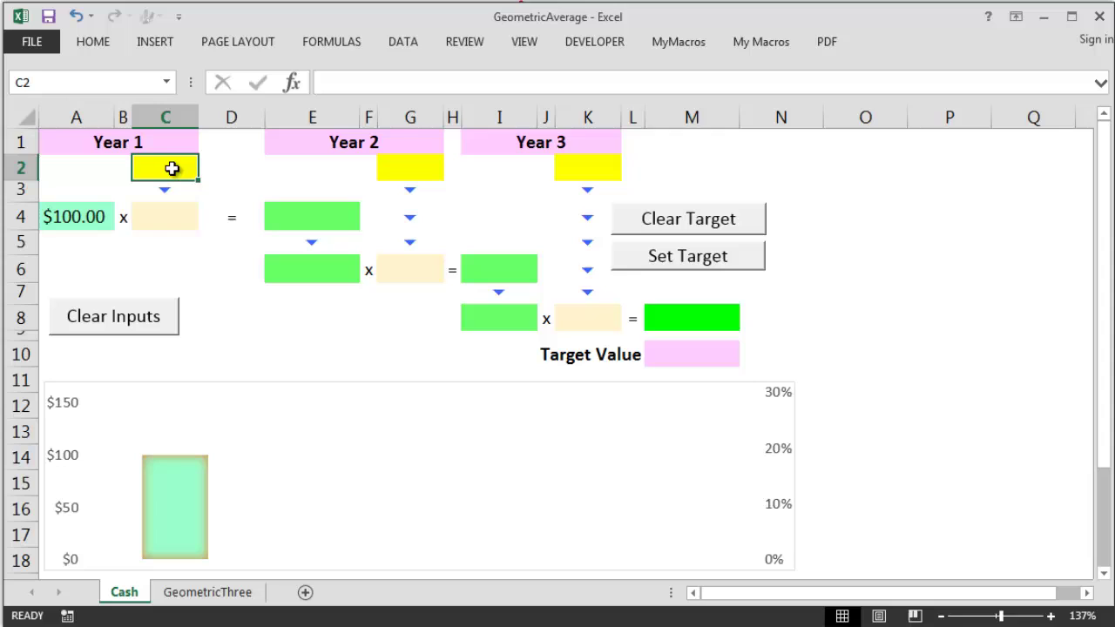
Enter yearly rates of 5%, 15% and 25% in C2, G2 and K2 on the Cash sheet.
text(5)
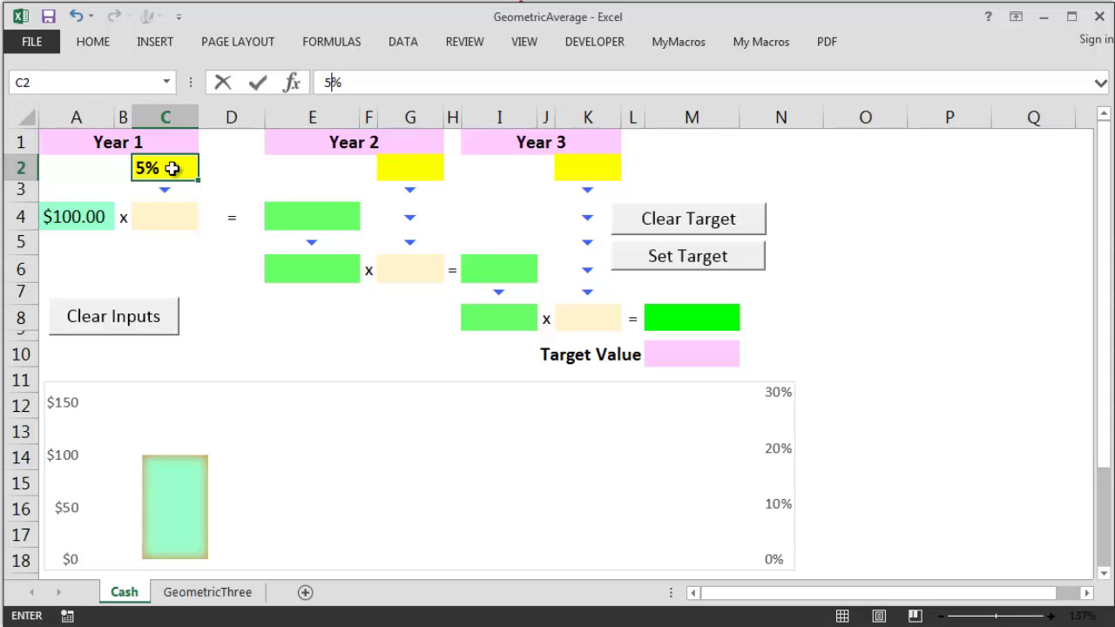
key(Tab)
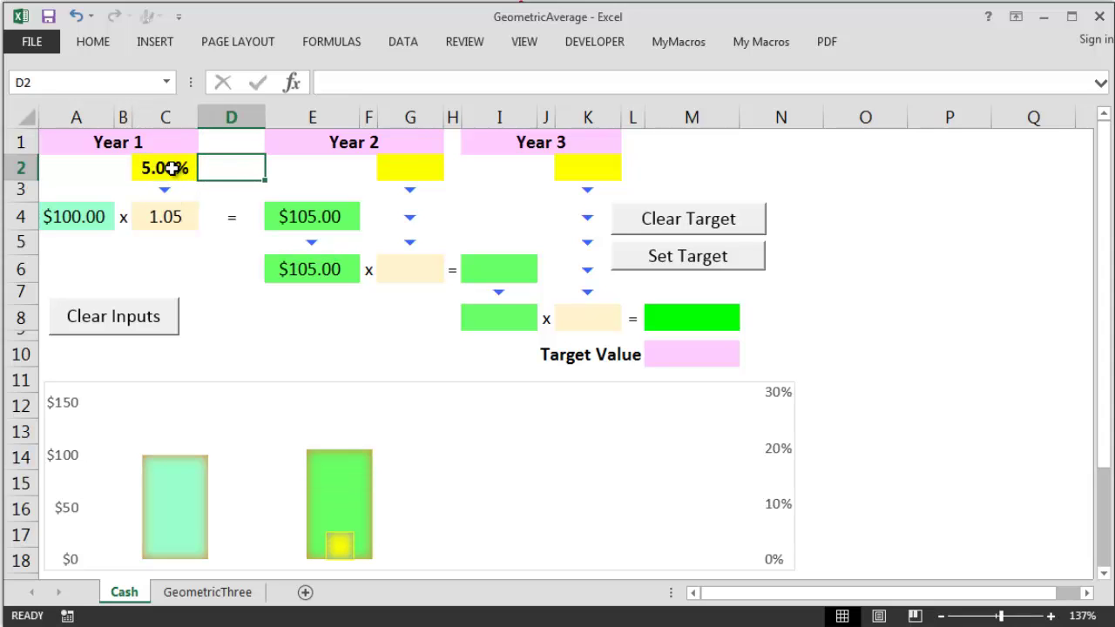
key(Right)
key(Right)
key(Right)
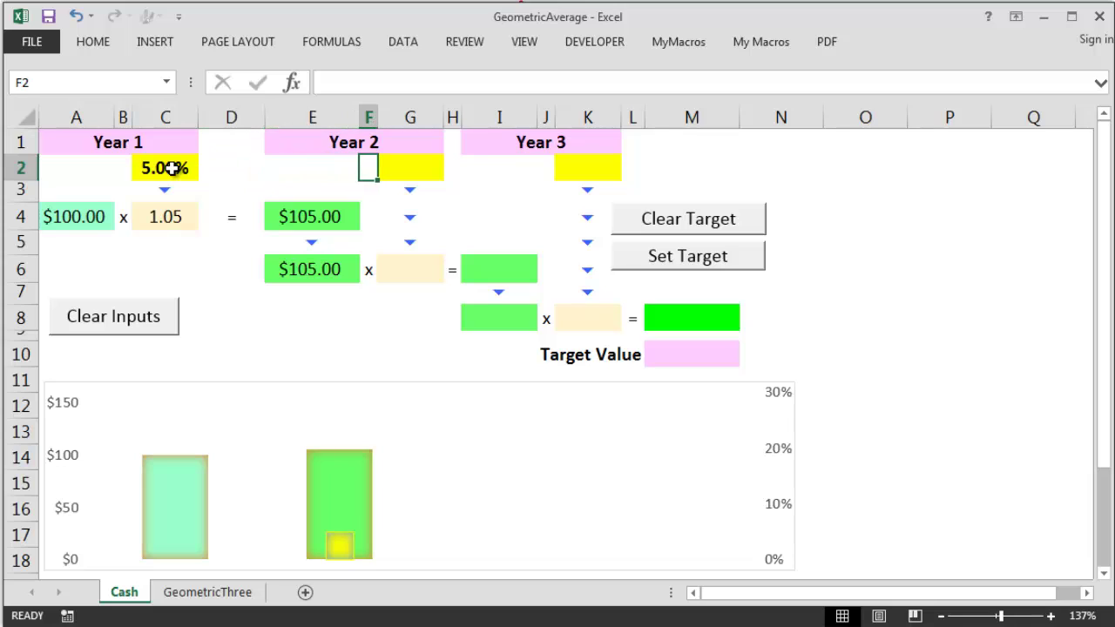
text(1)
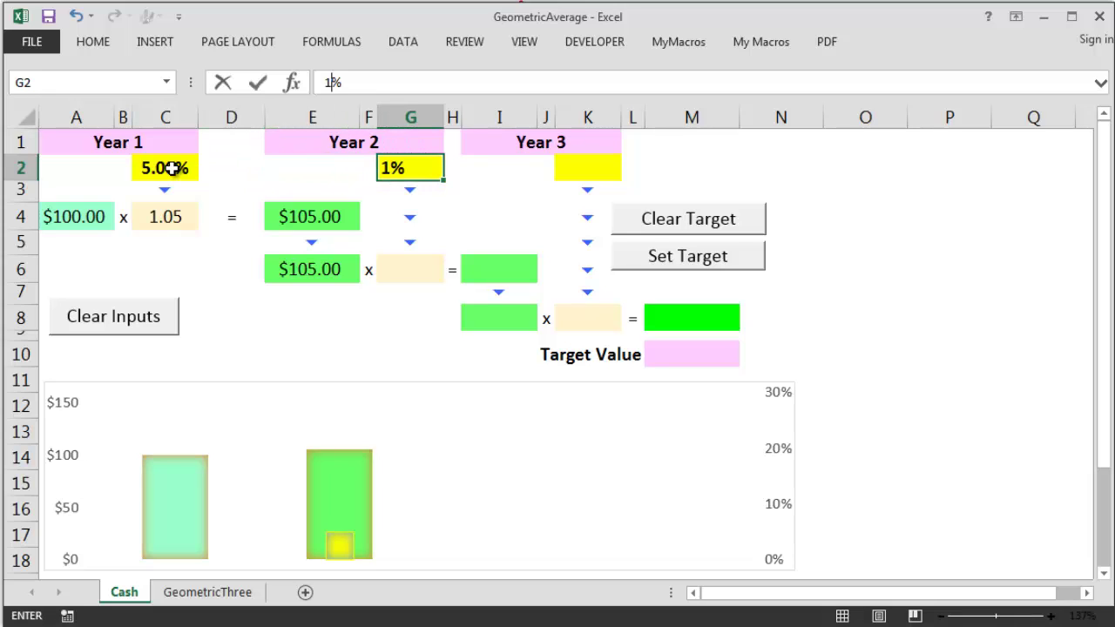
text(5)
key(Right)
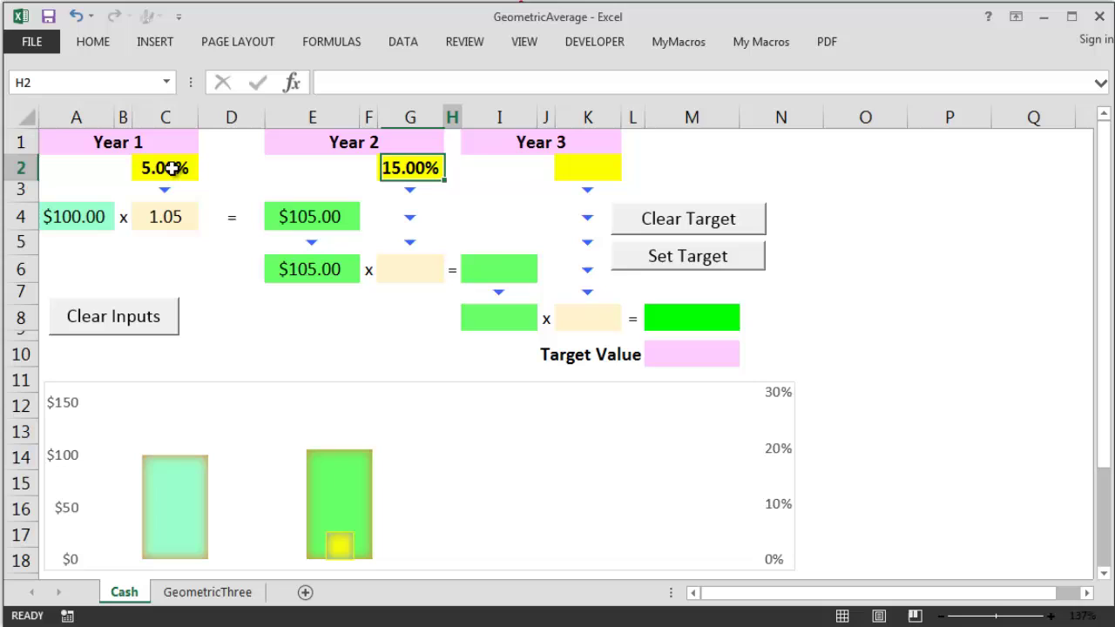
key(Right)
key(Right)
key(Right)
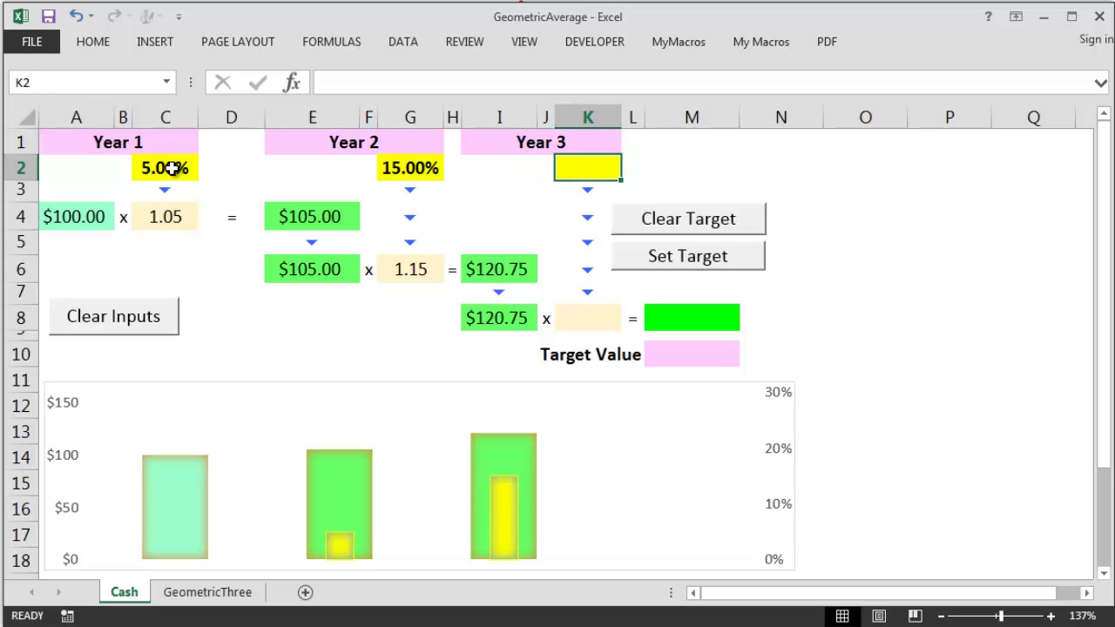
text(2)
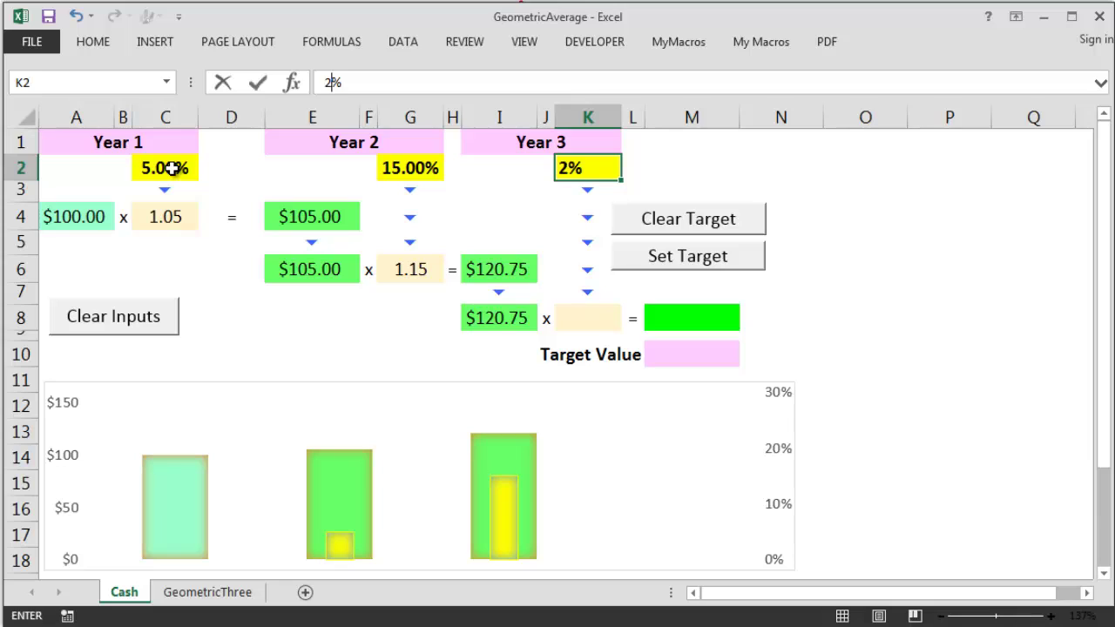
text(5)
key(Right)
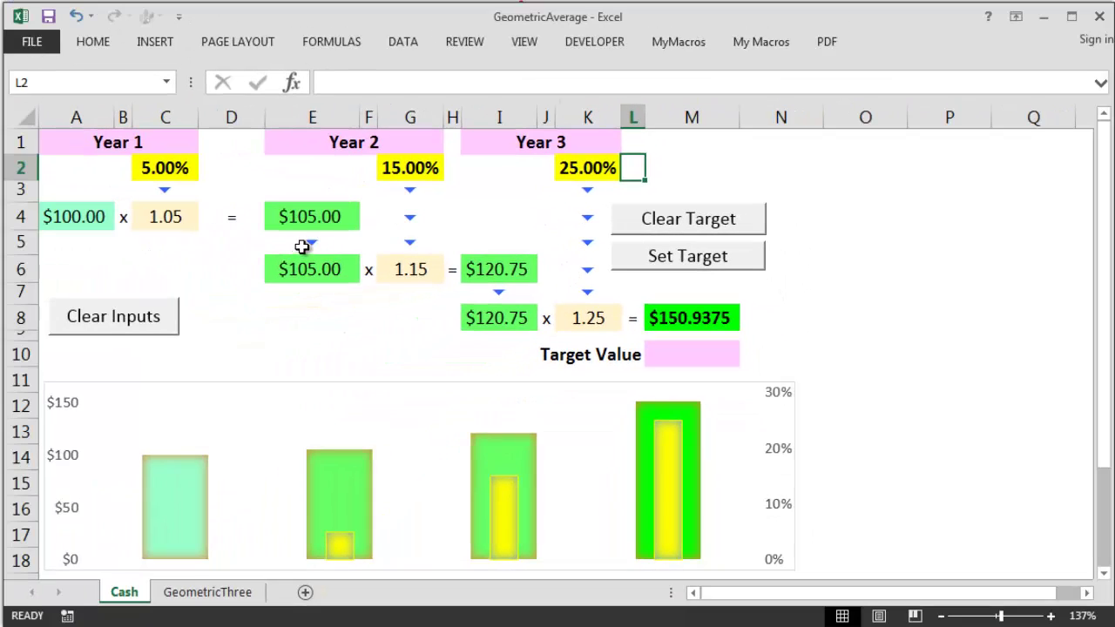
Use Set Target to copy the $150.9375 result from M8 into Target Value M10.
click(707, 265)
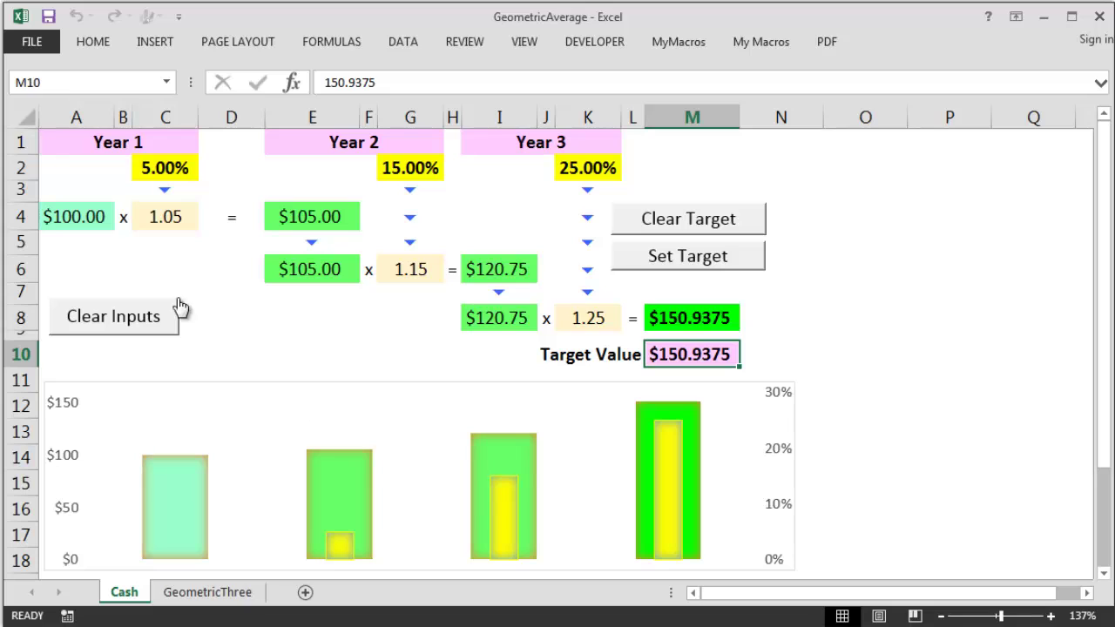
Clear the inputs, enter 15% for all three years, and select the $152.0875 result in M8.
click(146, 317)
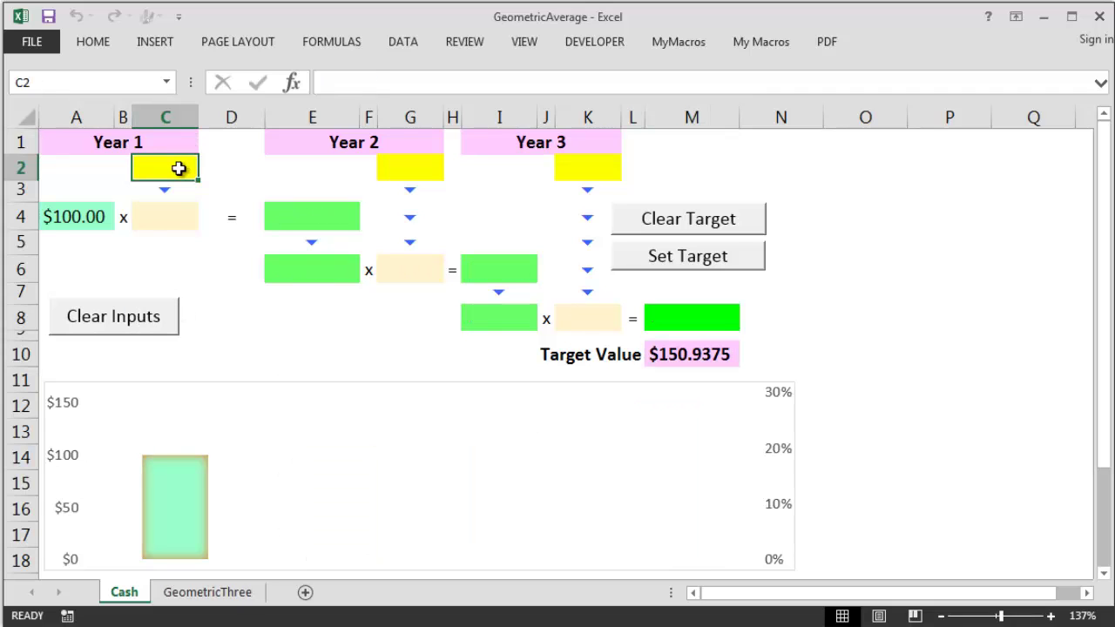
text(15%)
key(Tab)
key(Tab)
key(Tab)
key(Tab)
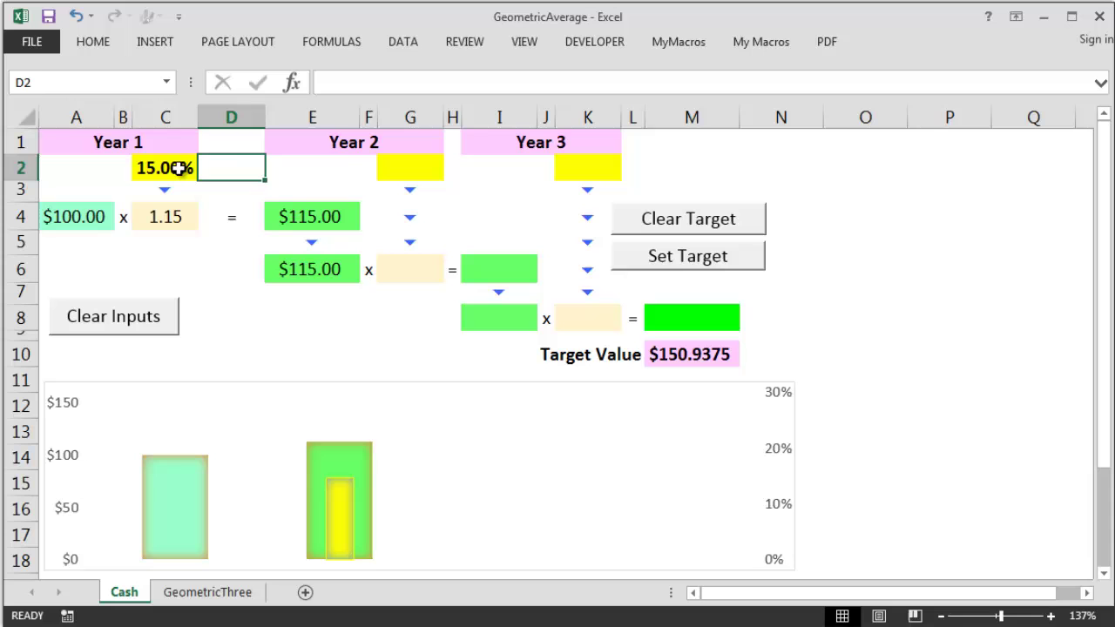
text(15)
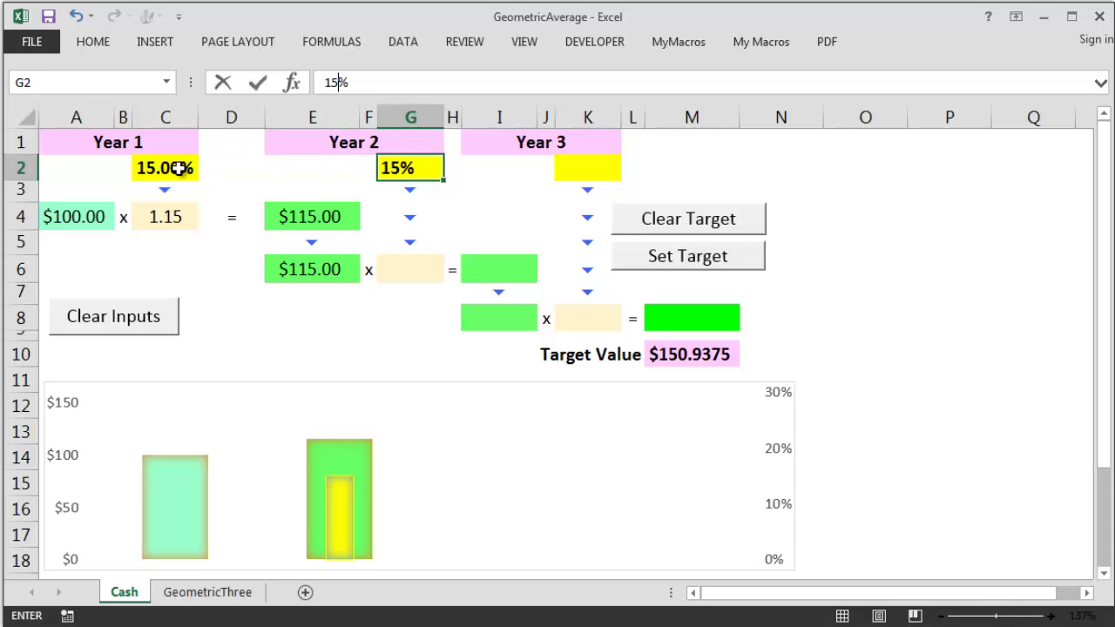
key(Tab)
key(Tab)
key(Tab)
key(Tab)
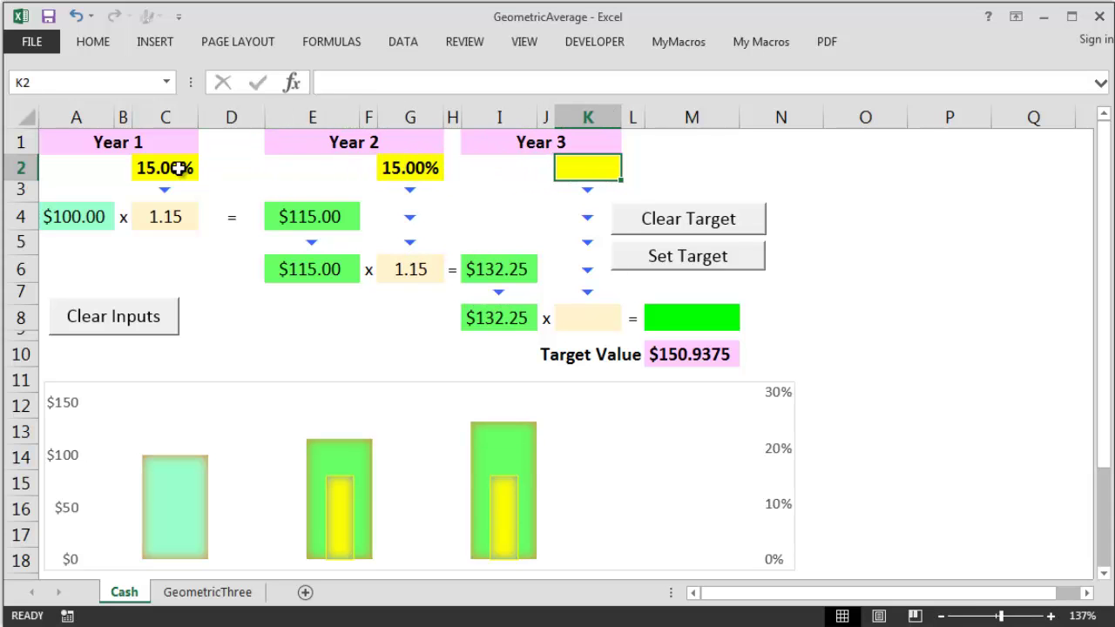
text(15%)
key(Tab)
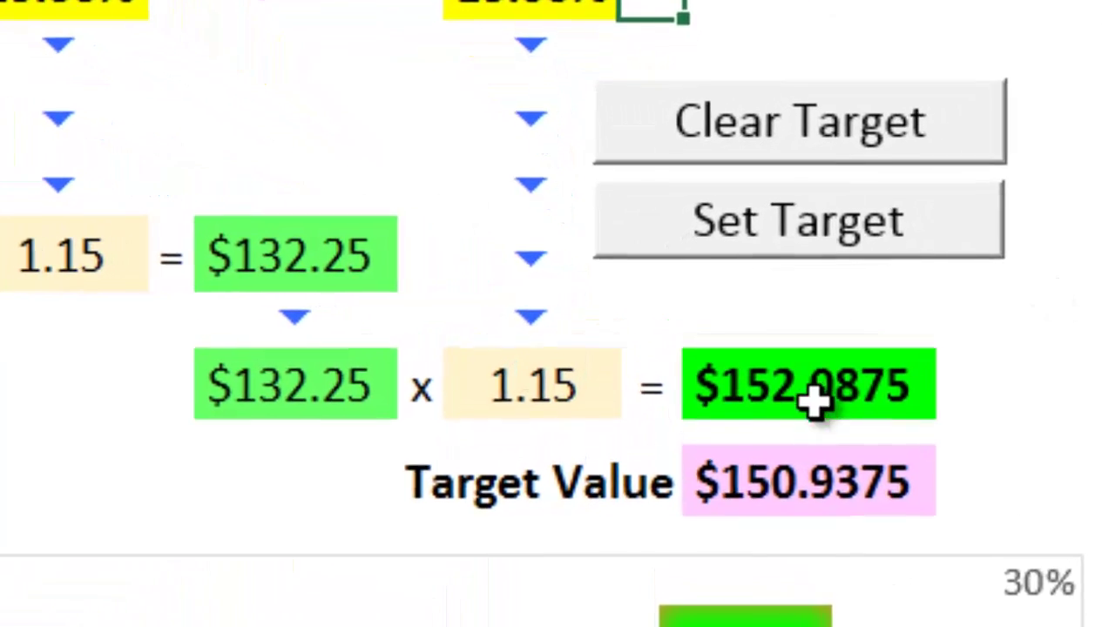
click(815, 403)
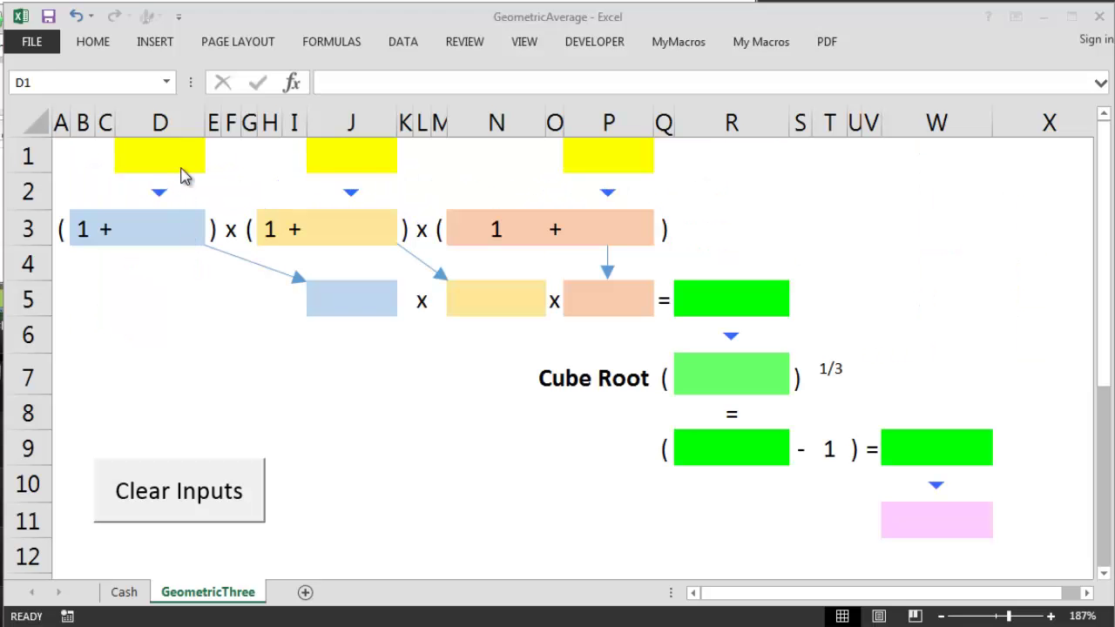
Enter returns of 5%, 15% and 25% in D1, J1 and P1 on GeometricThree.
click(180, 161)
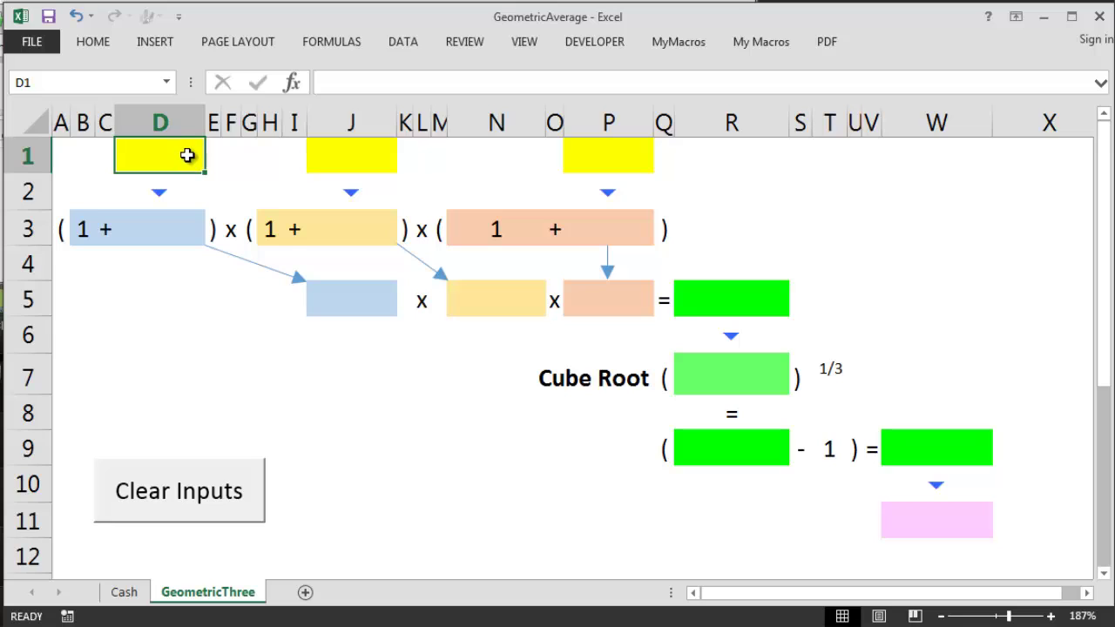
text(5)
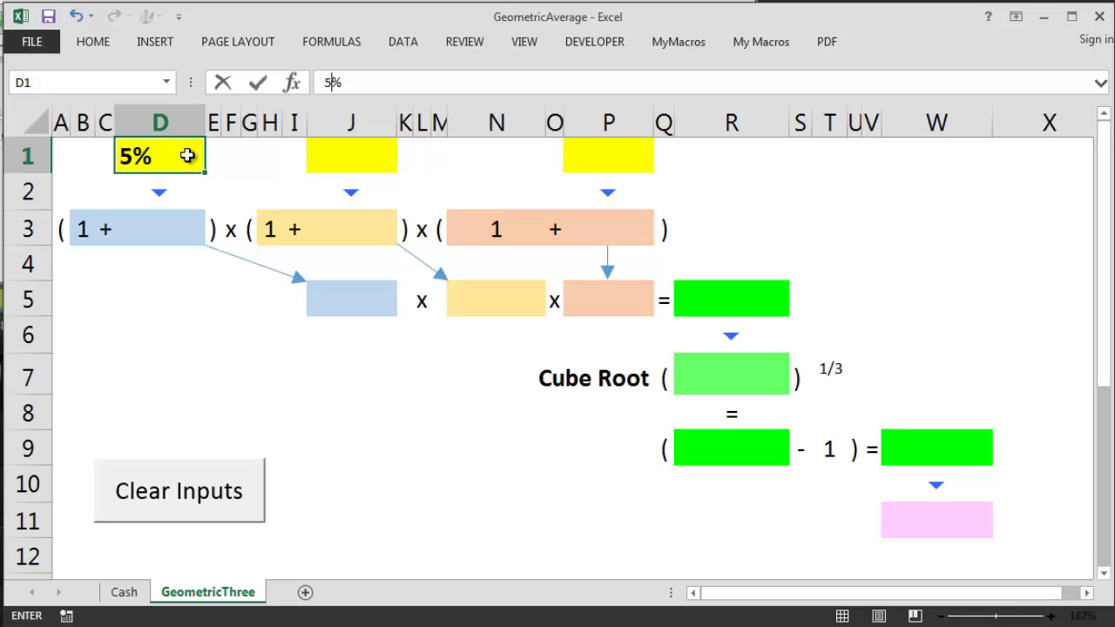
key(Tab)
key(Tab)
key(Tab)
key(Tab)
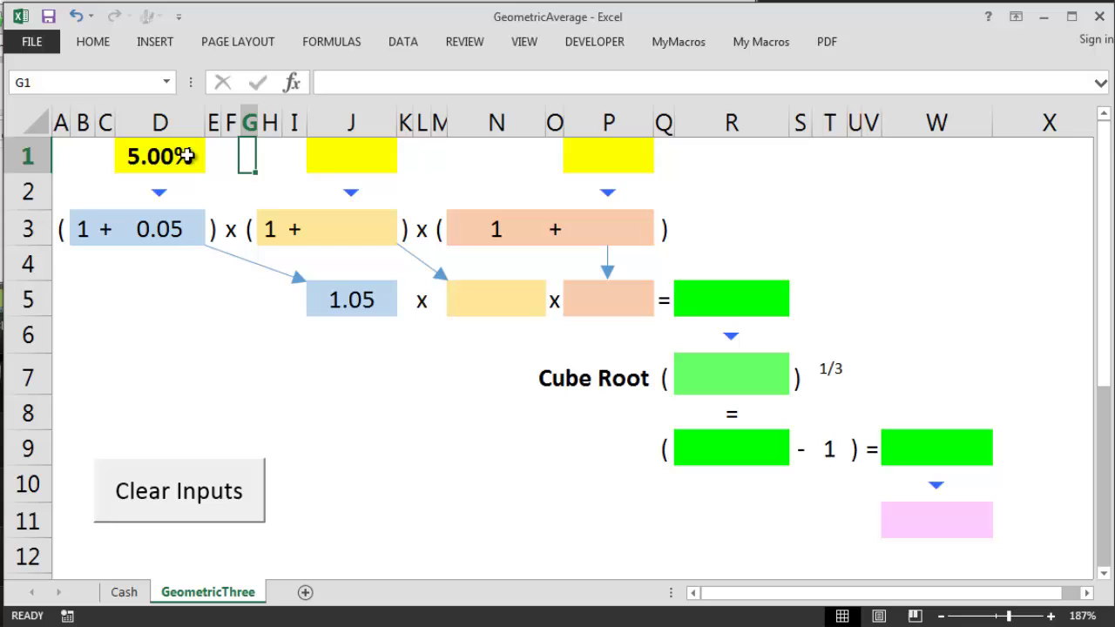
key(Tab)
key(Tab)
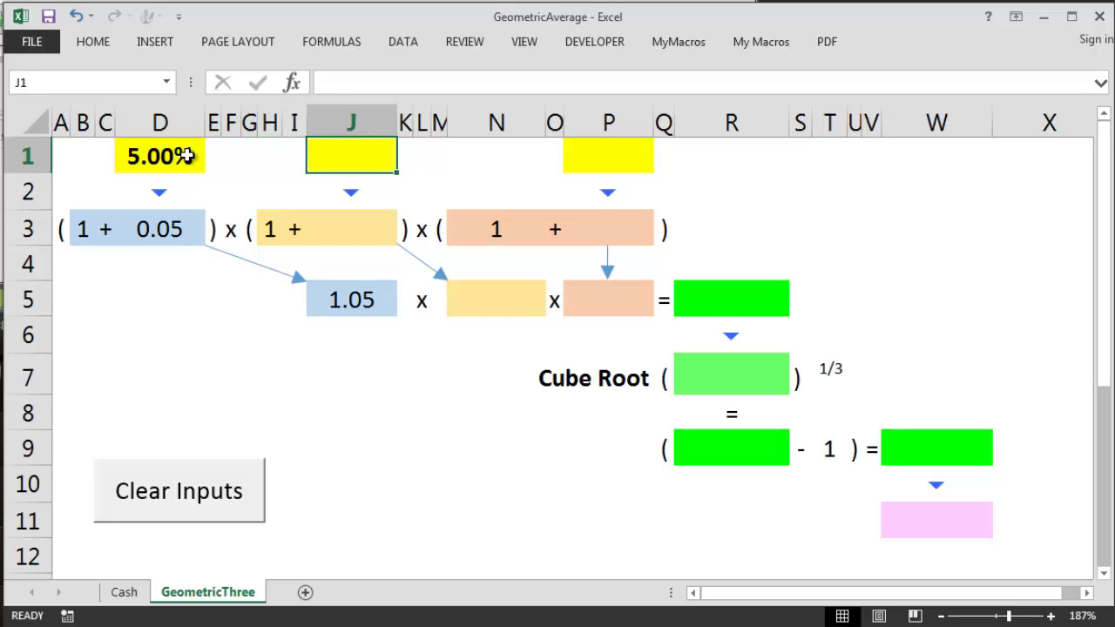
text(15)
key(Tab)
key(Tab)
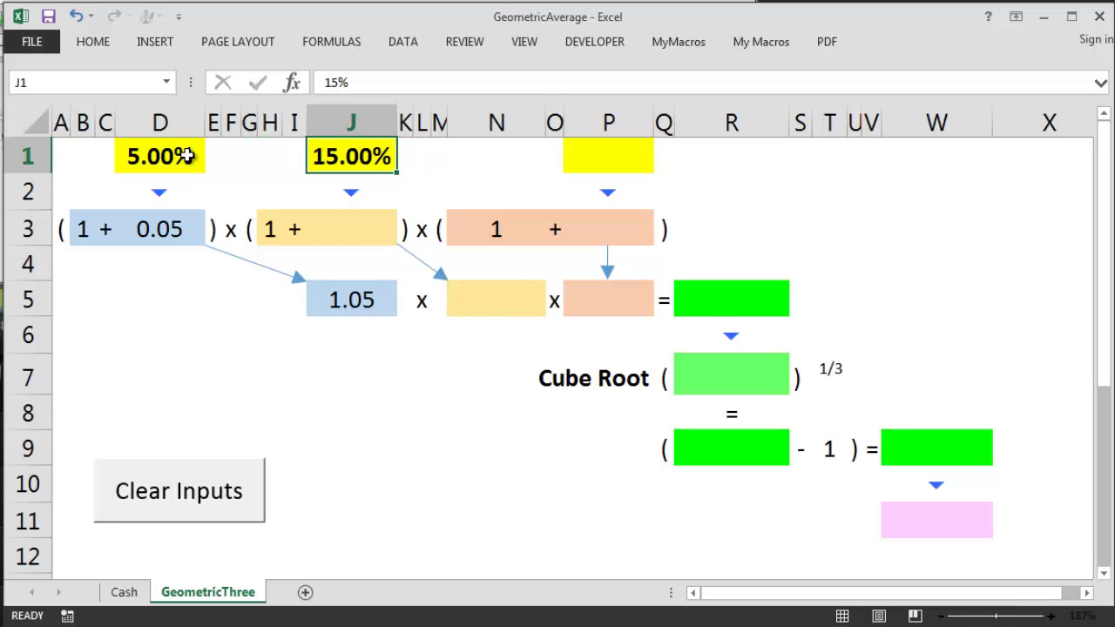
key(Right)
key(Right)
key(Right)
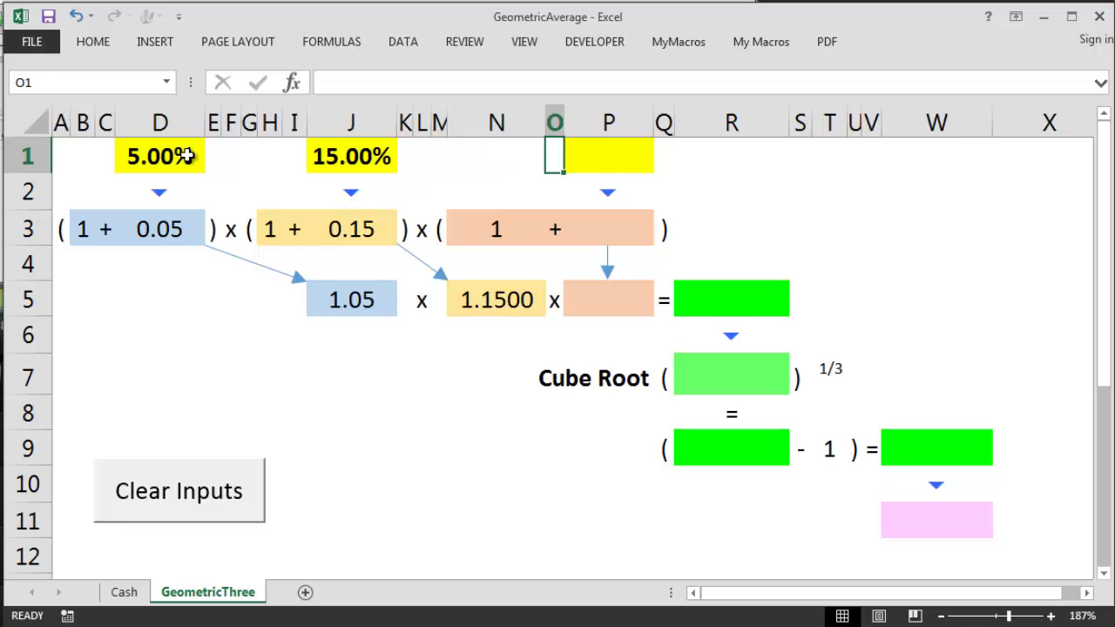
text(25)
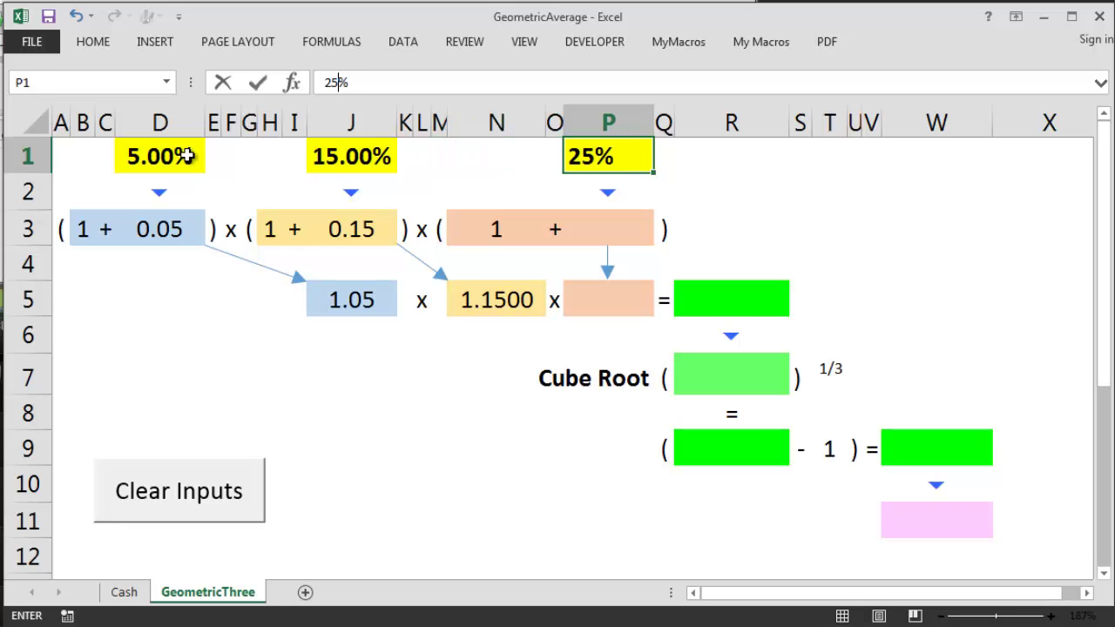
key(Right)
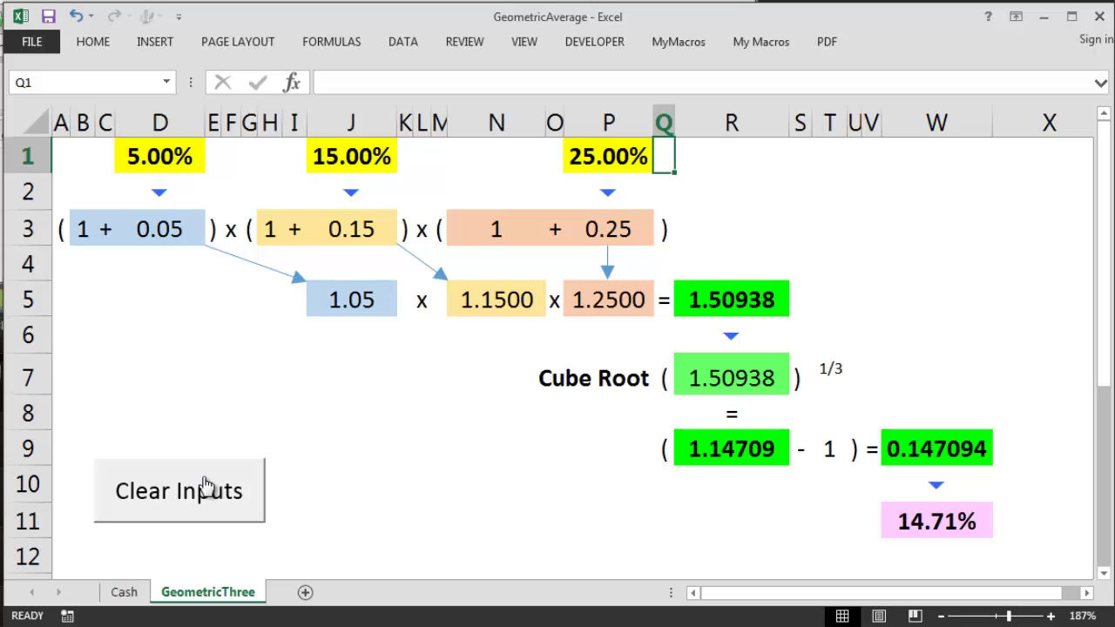
On the Cash sheet, clear the rates and paste 14.71% into the Year 2 and Year 3 cells G2 and K2.
click(124, 593)
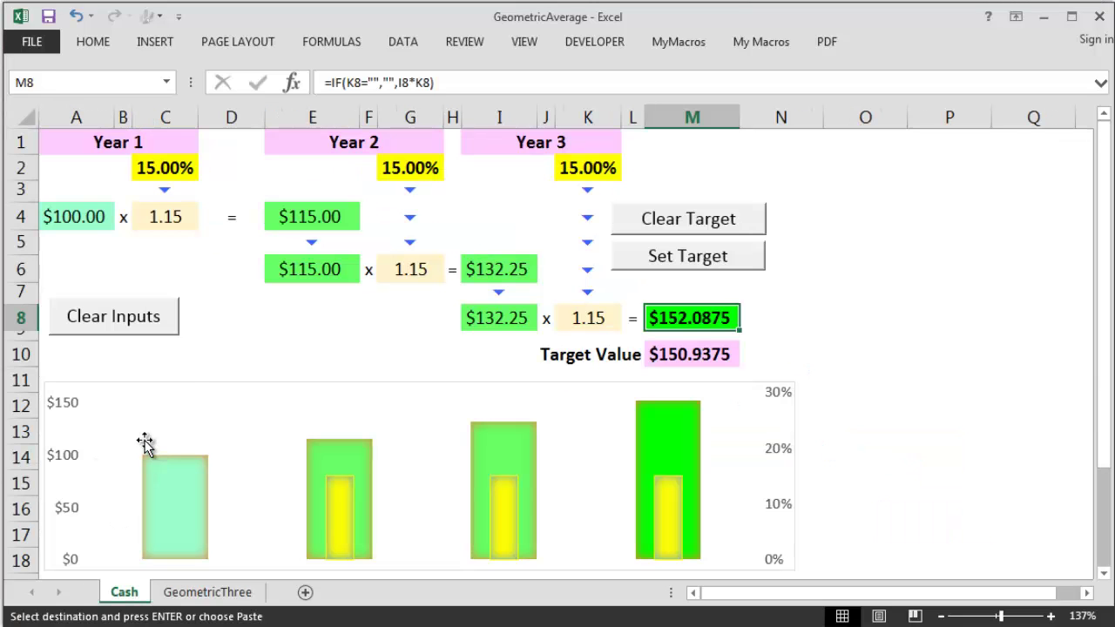
click(144, 325)
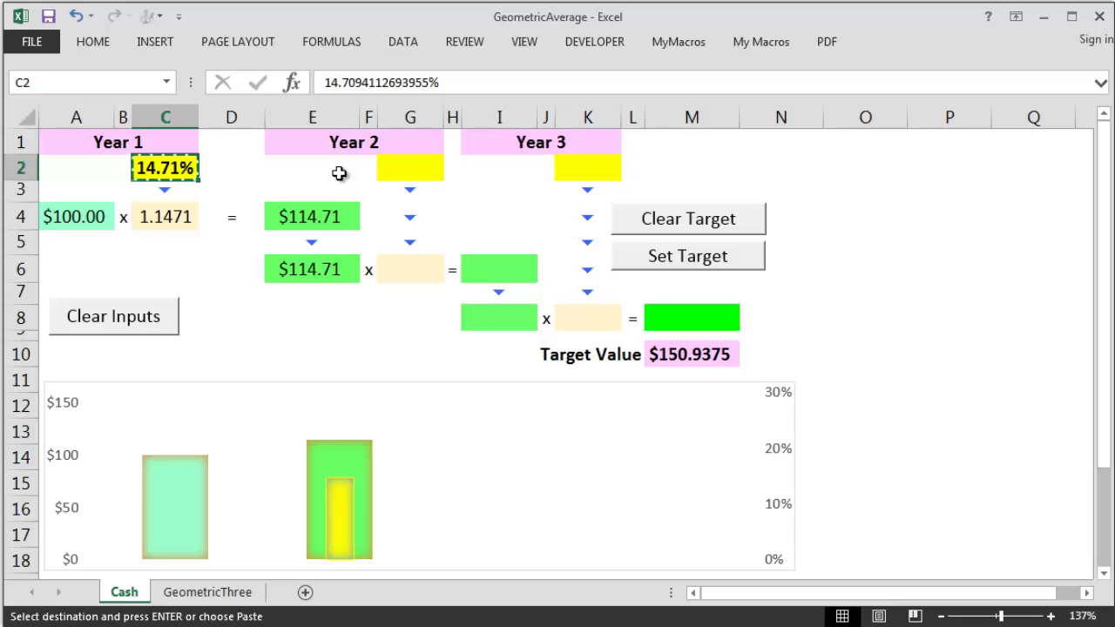
click(398, 170)
text(14.71%)
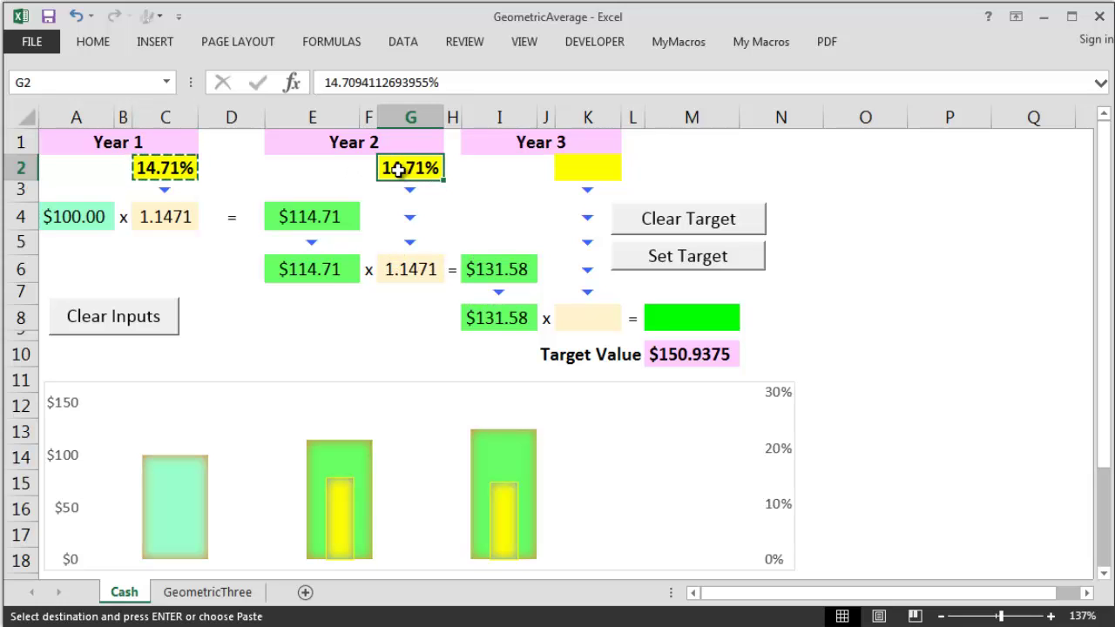
click(570, 172)
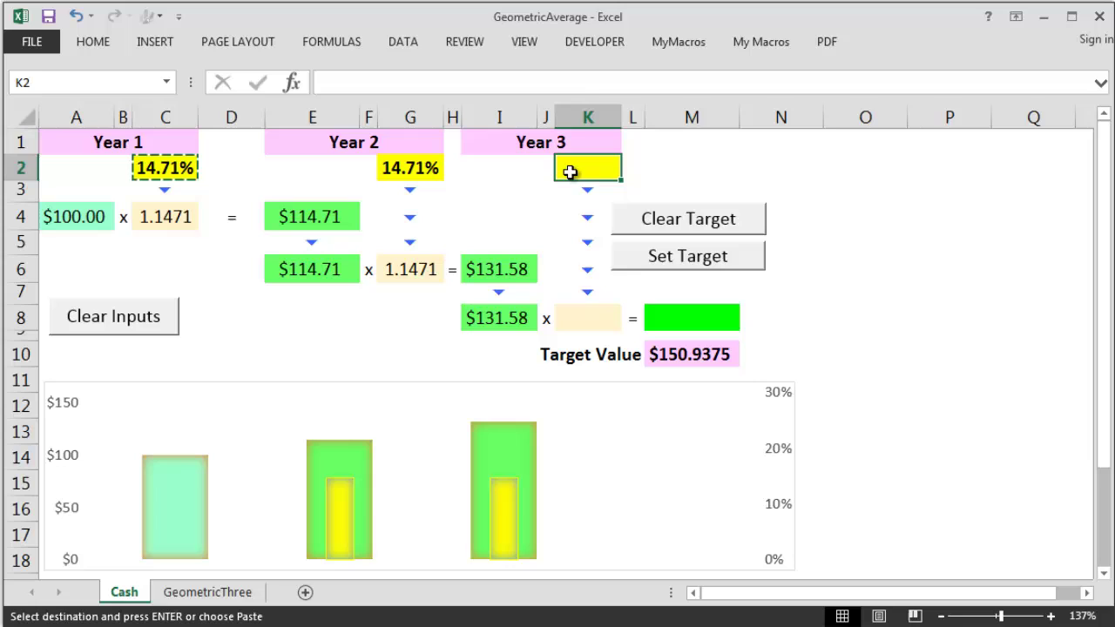
text(14.71%)
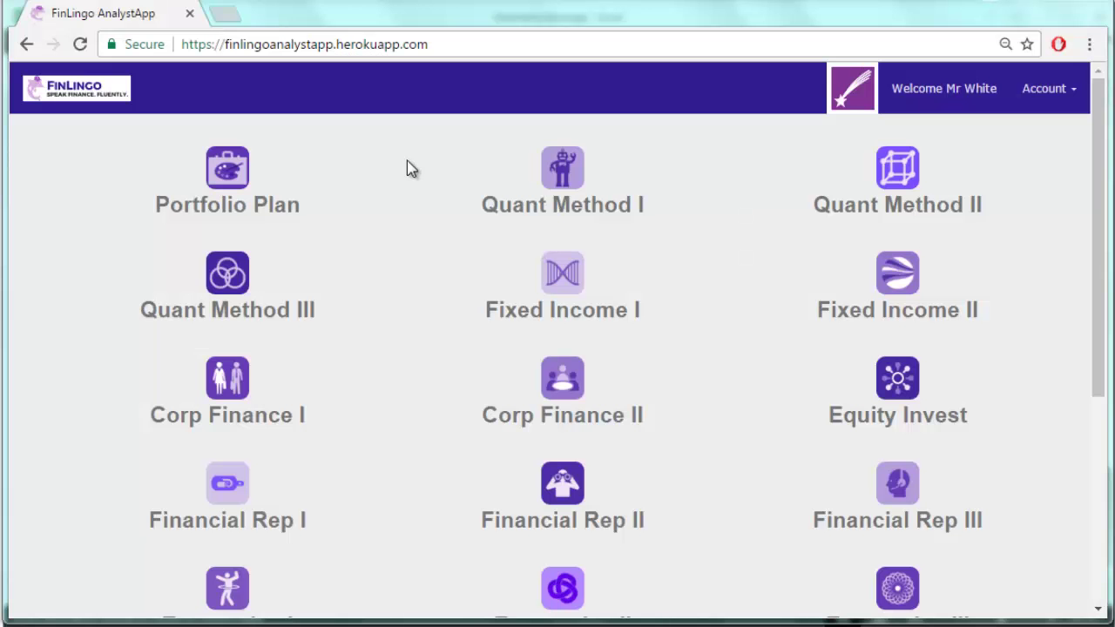
Start the Geometric Avg quiz under the Portfolio Plan topic.
click(207, 174)
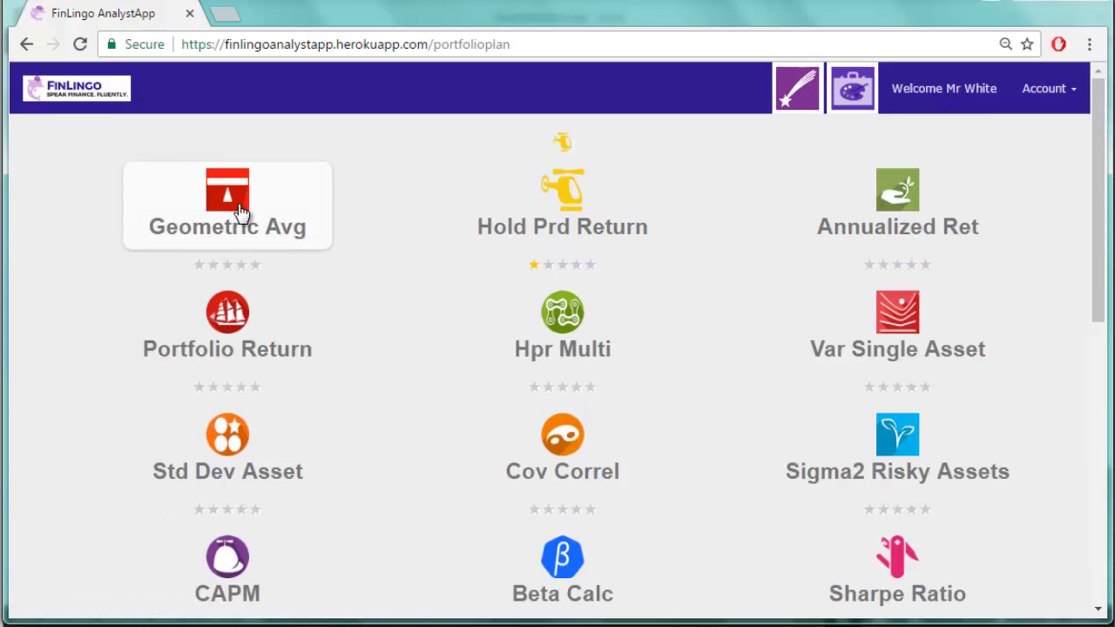
click(241, 211)
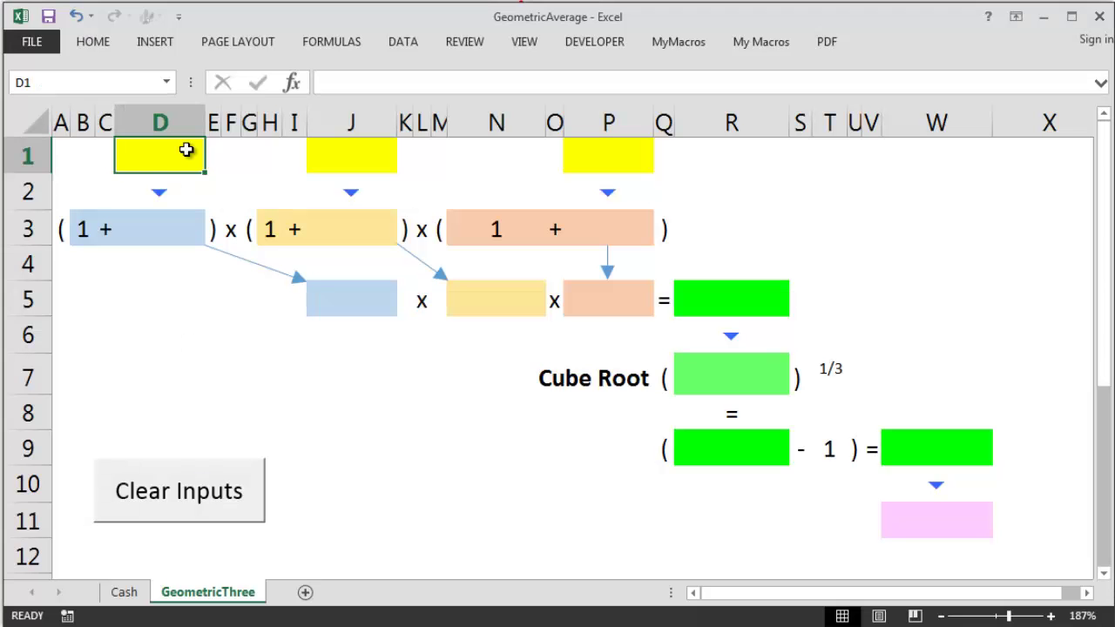
Enter returns -9.65, 23.53 and -7.3 on GeometricThree and select the 1.14% geometric average.
text(-9.65)
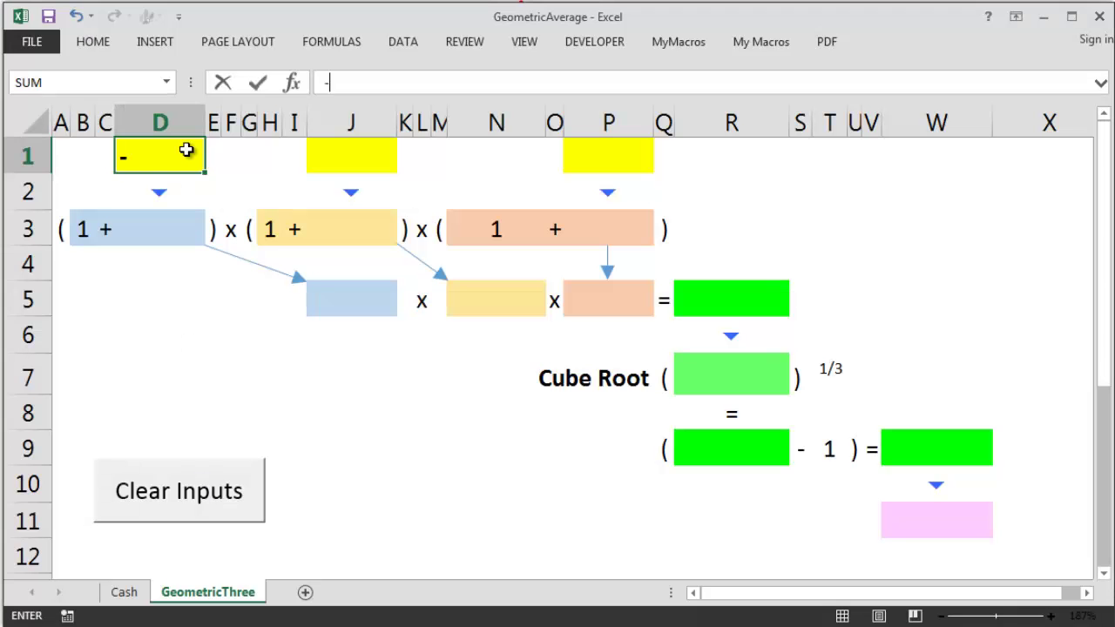
key(Tab)
key(Tab)
key(Tab)
key(Tab)
key(Tab)
key(Tab)
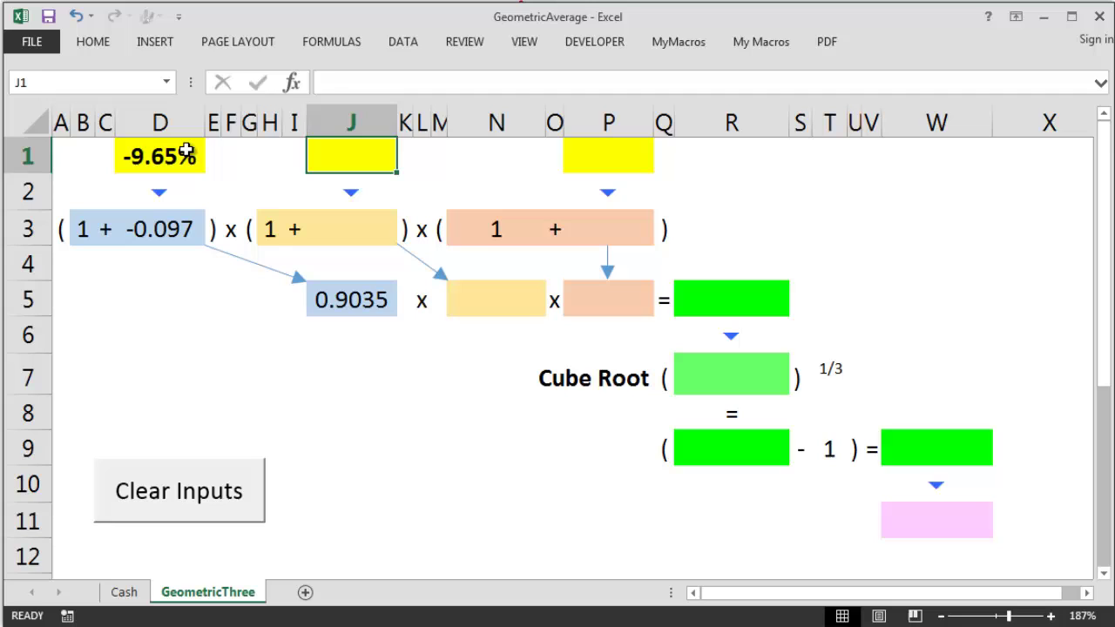
text(23.53)
key(Tab)
key(Tab)
key(Tab)
key(Tab)
key(Tab)
key(Tab)
text(-7)
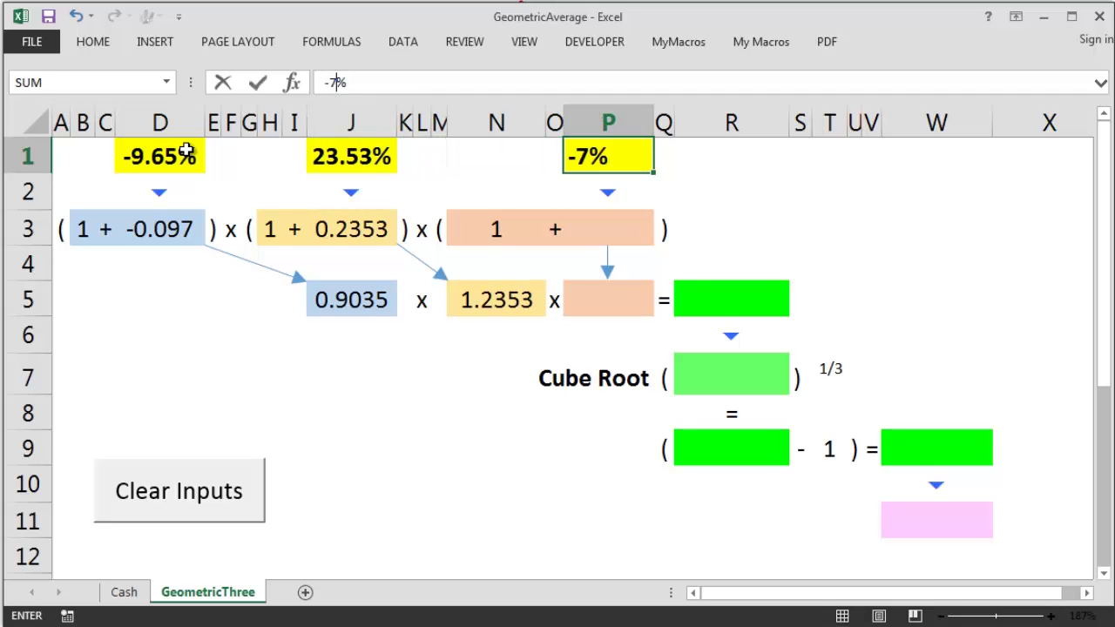
text(.3)
key(Tab)
click(923, 519)
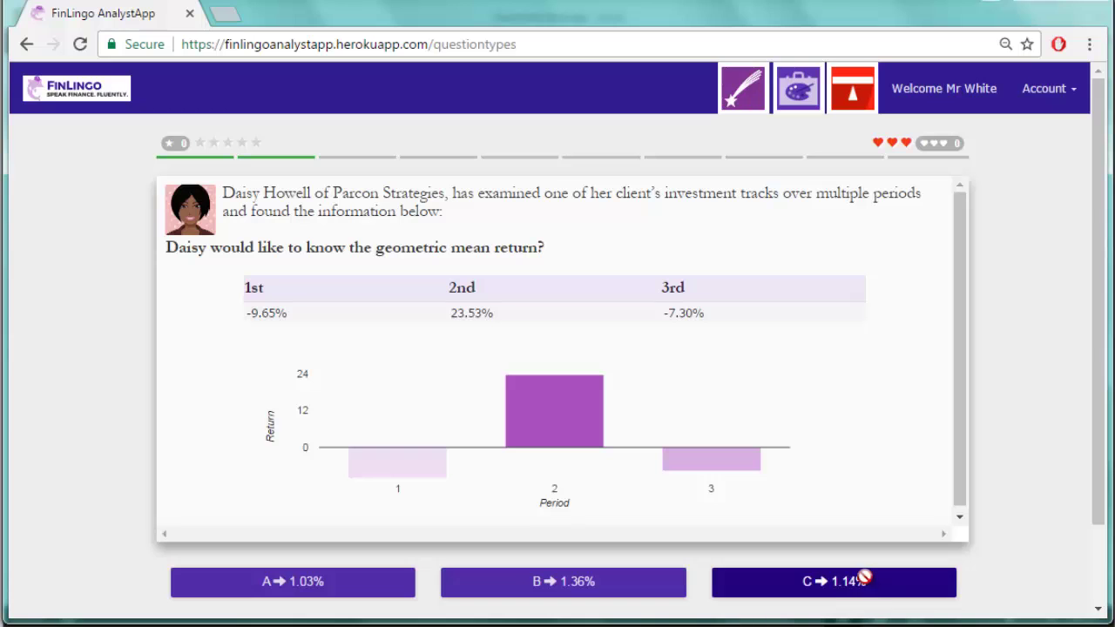
Choose answer C, 1.14%, and scroll down to see the correct-answer feedback.
click(865, 579)
drag(1095, 323, 1102, 471)
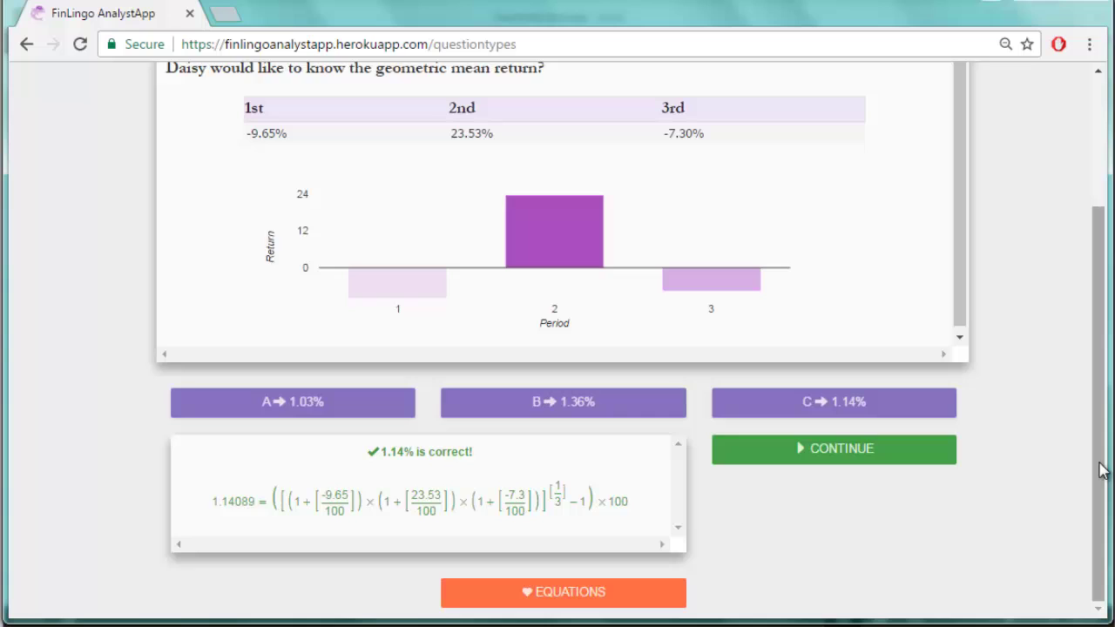